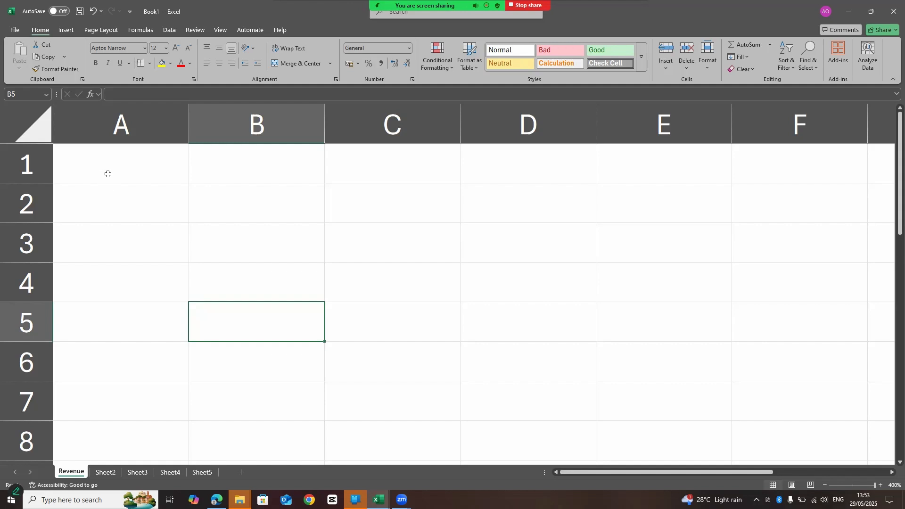
On the Revenue sheet, enter the headings quantity and amount in A1 and B1, with 30 in A2 and 5 in B2.
left_click(112, 207)
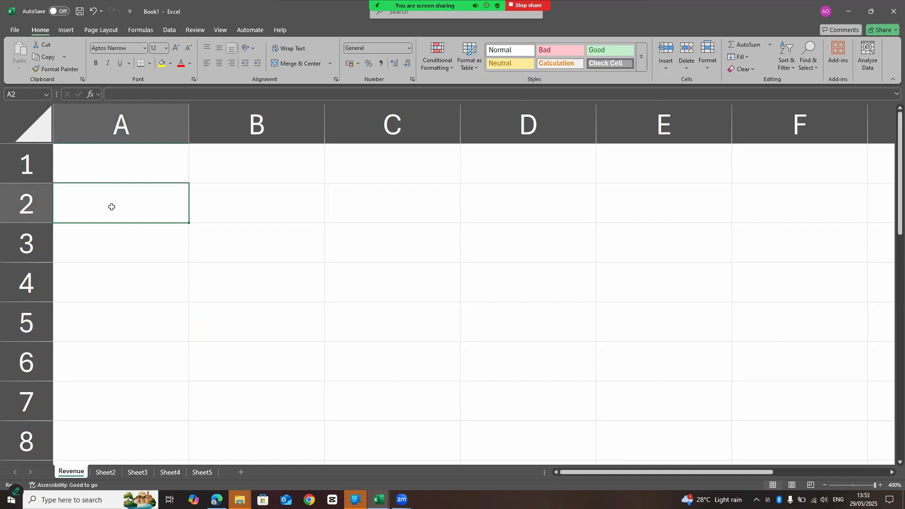
type("30")
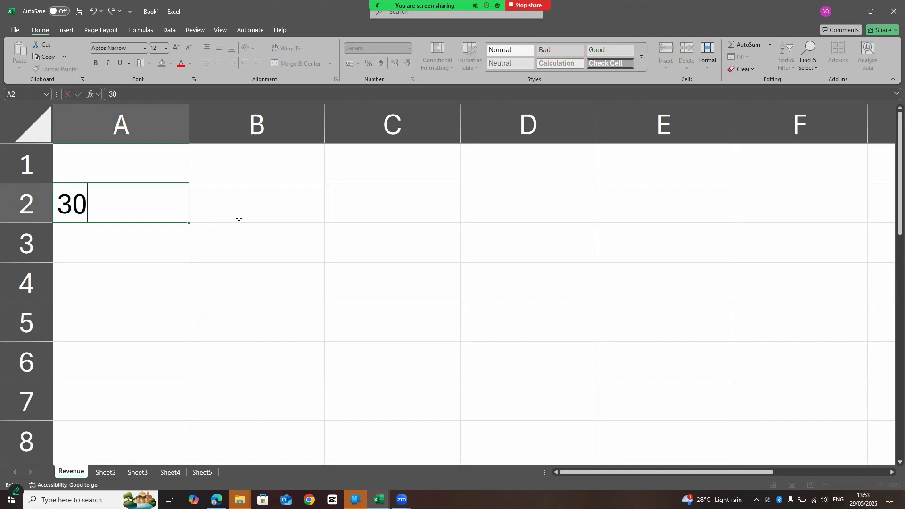
left_click(255, 209)
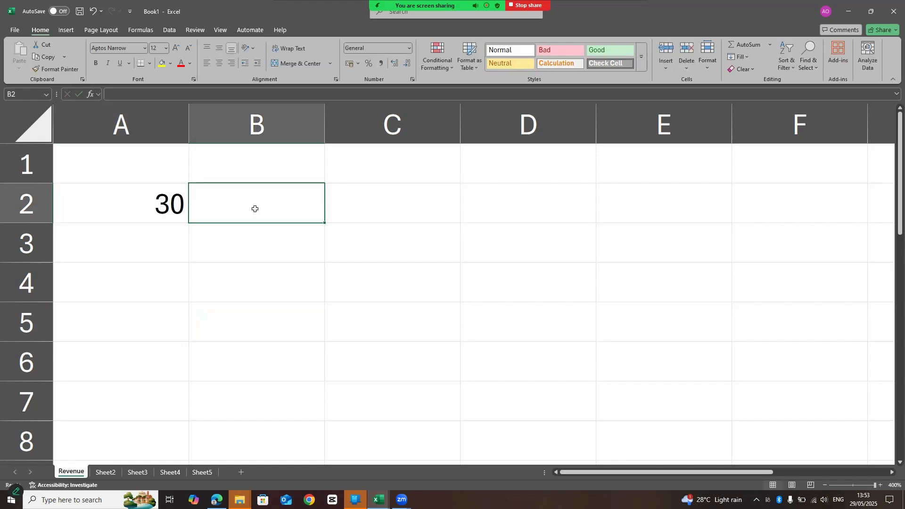
left_click(108, 154)
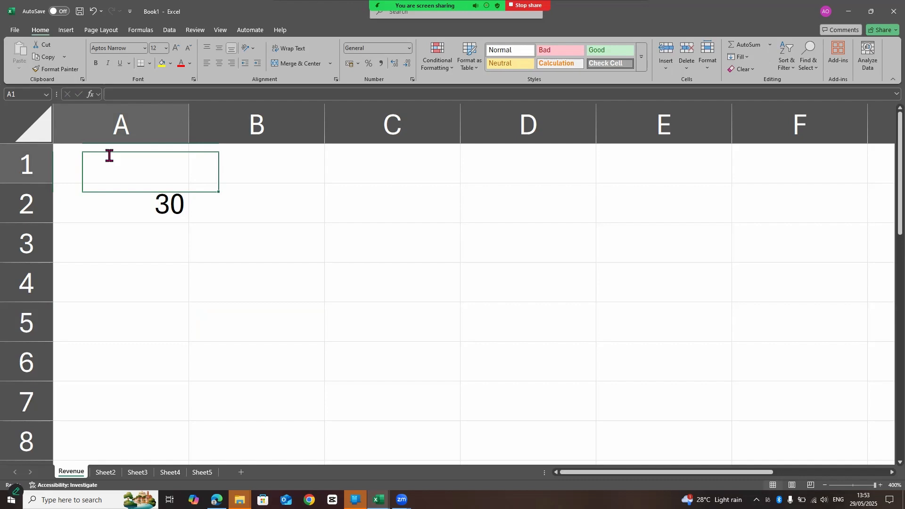
type("quant")
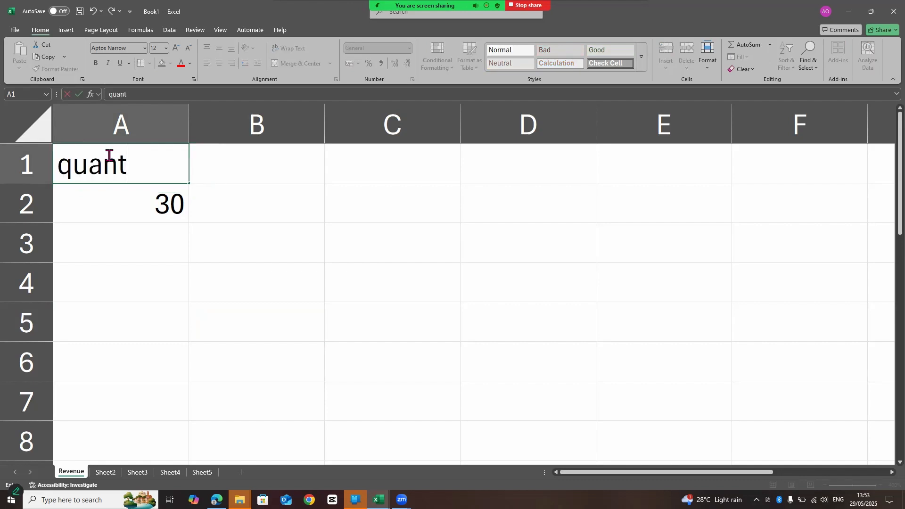
type("ity")
left_click(230, 165)
type("amount")
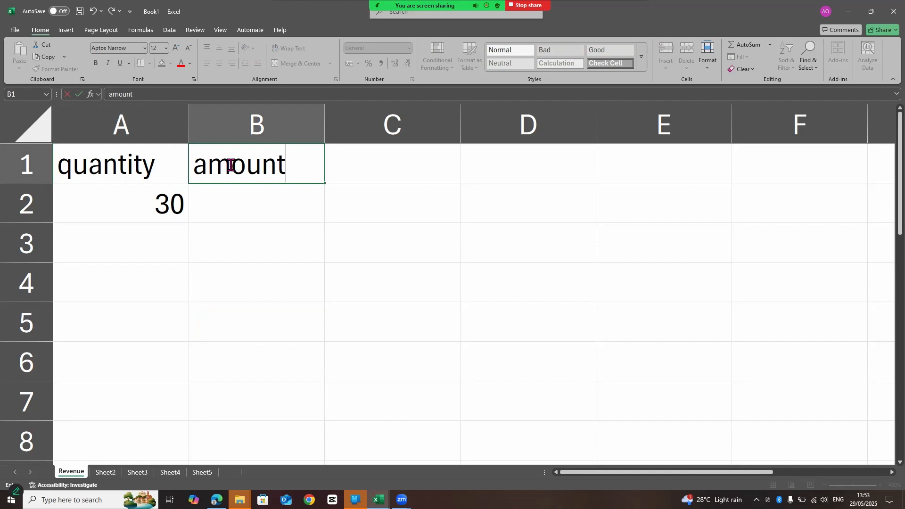
left_click(234, 205)
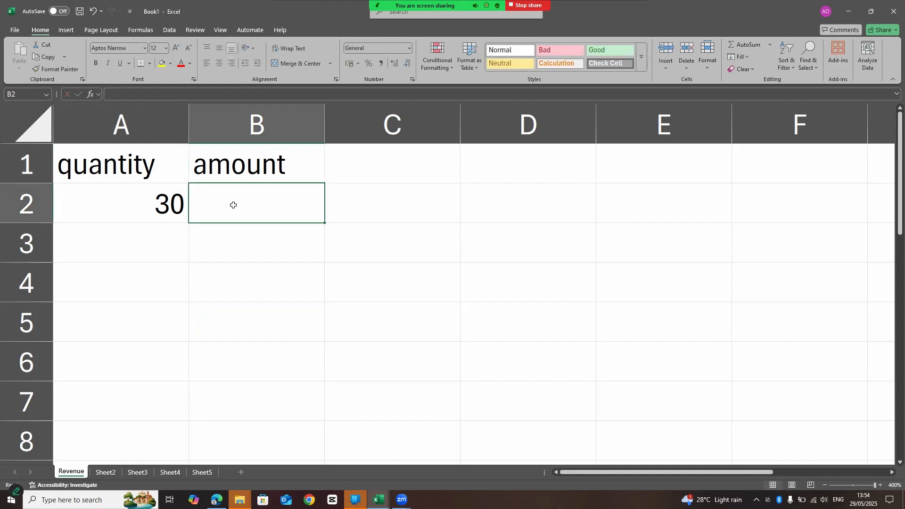
type("5")
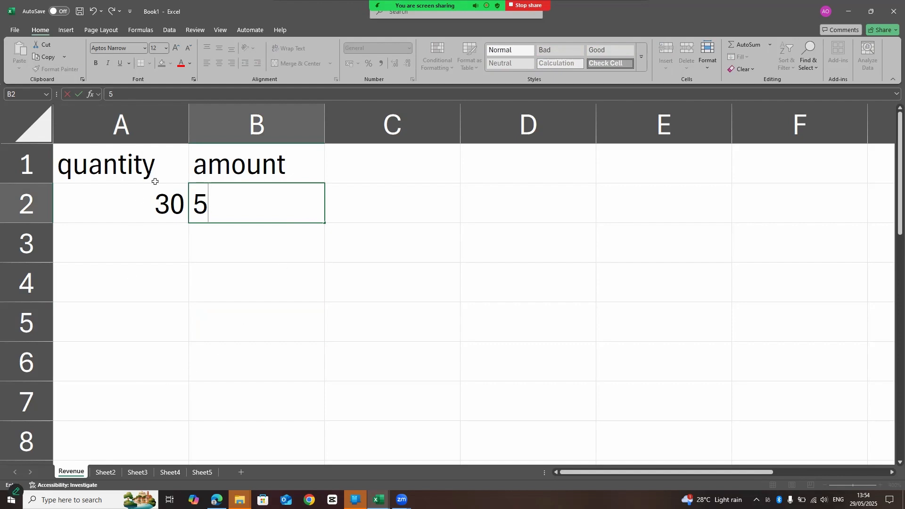
Open Sheet2, enlarge its view, and enter the heading employees in A1.
left_click(100, 473)
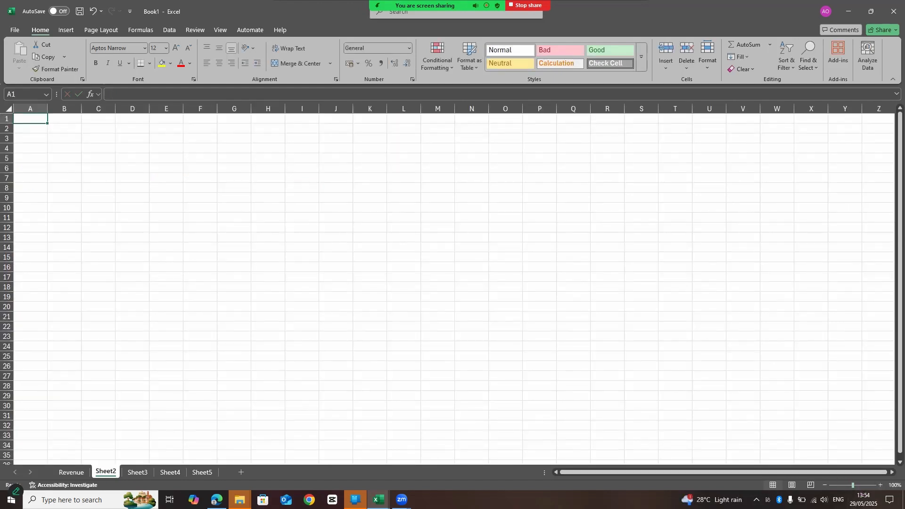
left_click_drag(852, 484, 871, 485)
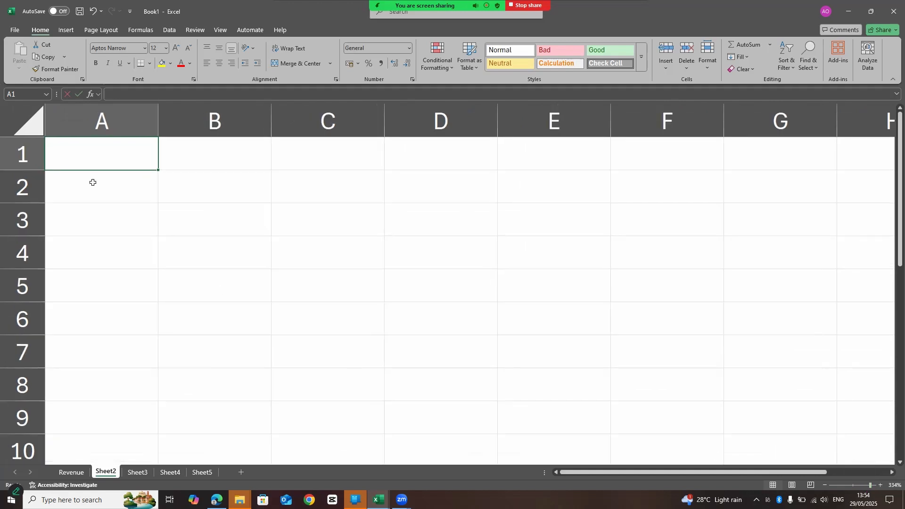
type("employees")
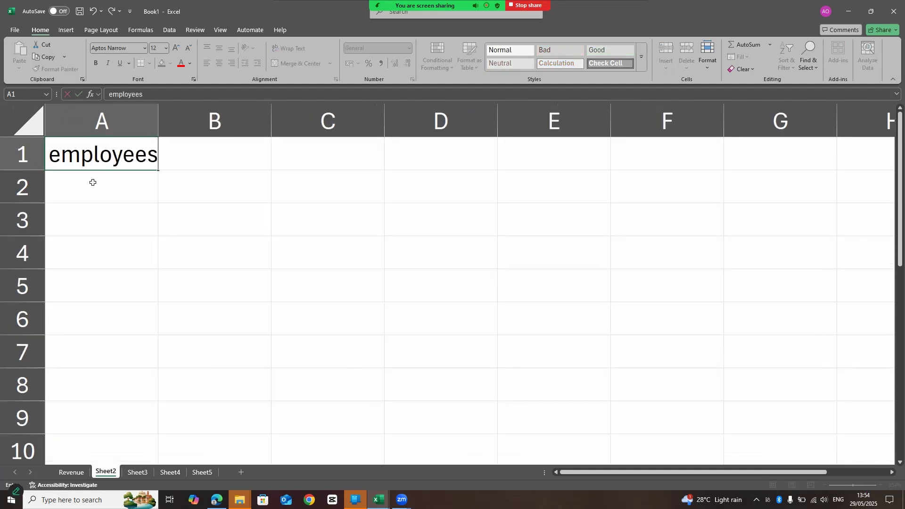
left_click(289, 155)
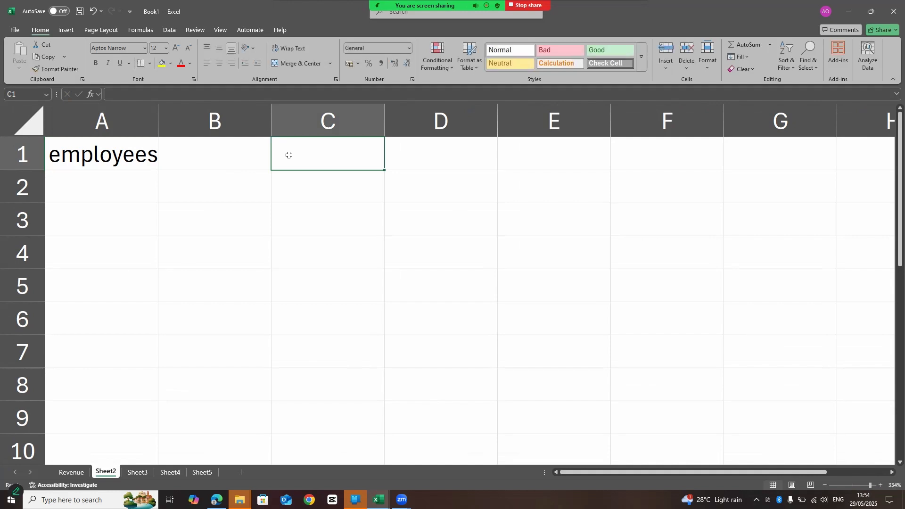
type("week")
key("BackSpace")
key("BackSpace")
key("BackSpace")
key("BackSpace")
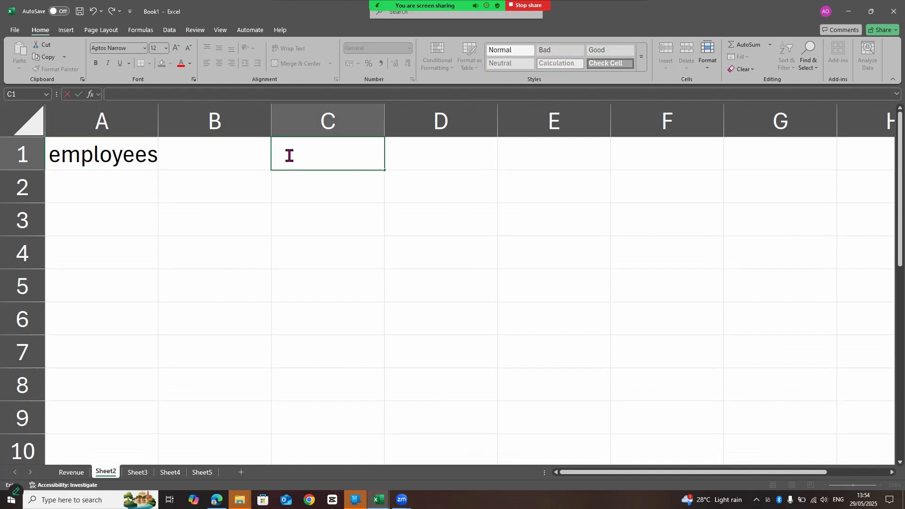
Enter the weekday labels Monday in A2 and tues in A3 of Sheet2.
left_click(87, 187)
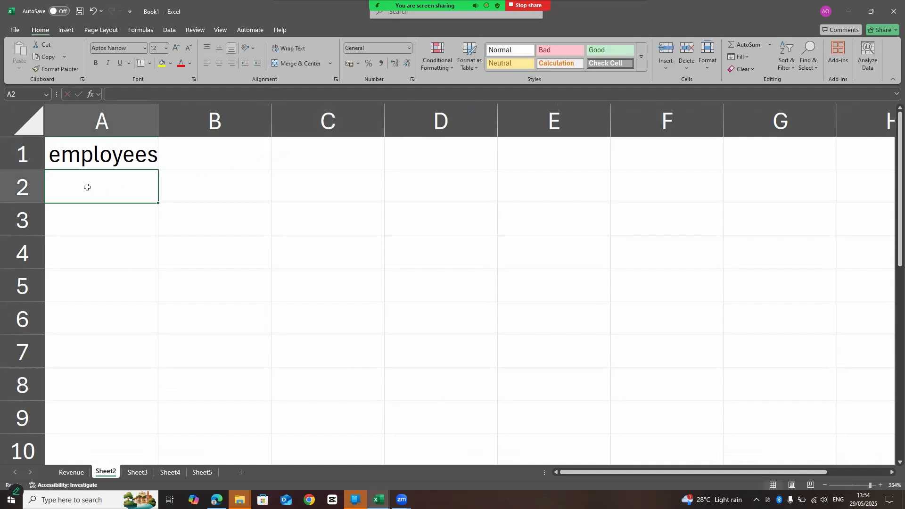
type("monday")
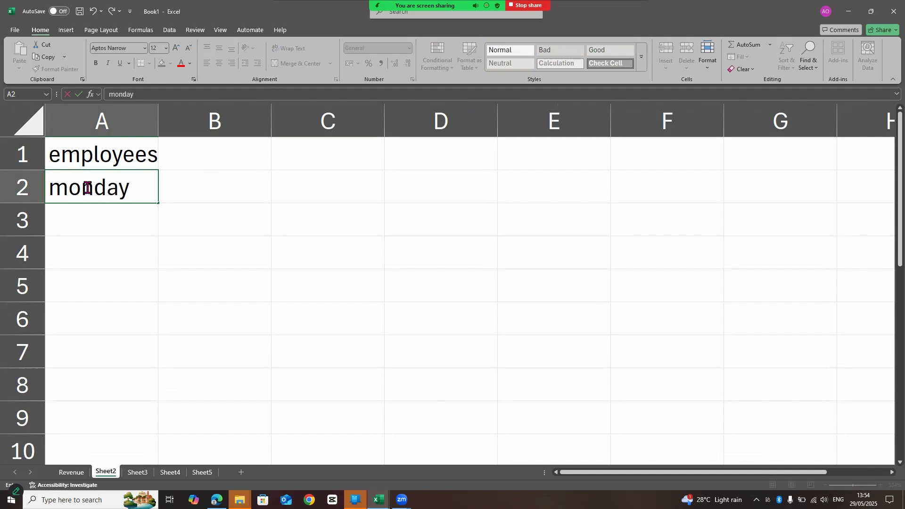
key("Return")
type("tues")
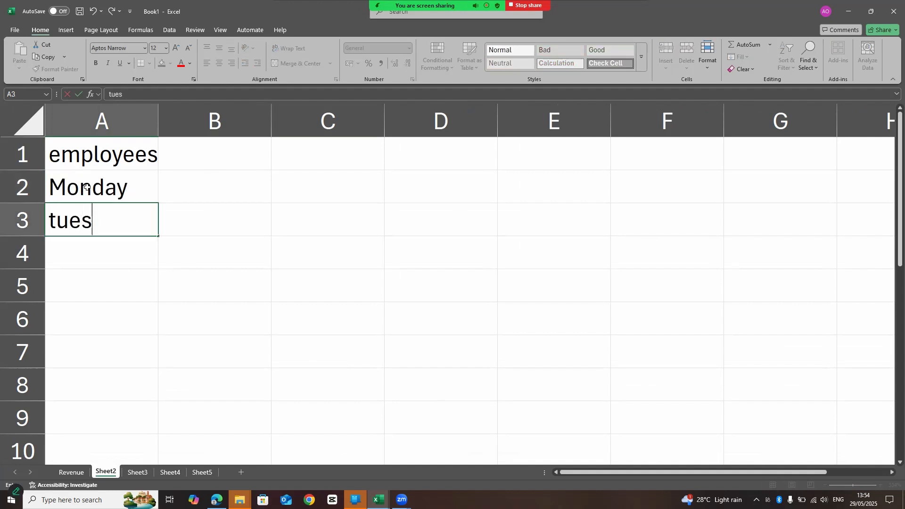
Copy the employees heading from A1 into B1.
left_click(140, 149)
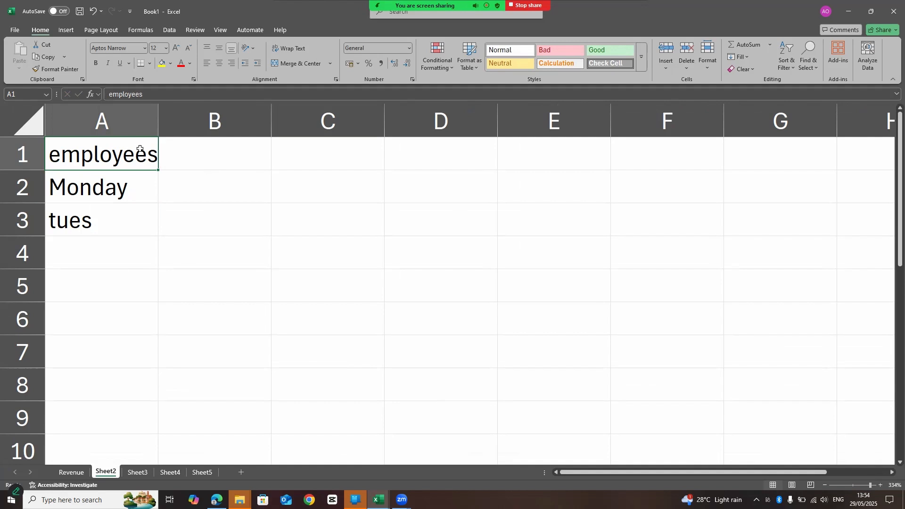
key("ctrl+c")
left_click(194, 167)
key("ctrl+v")
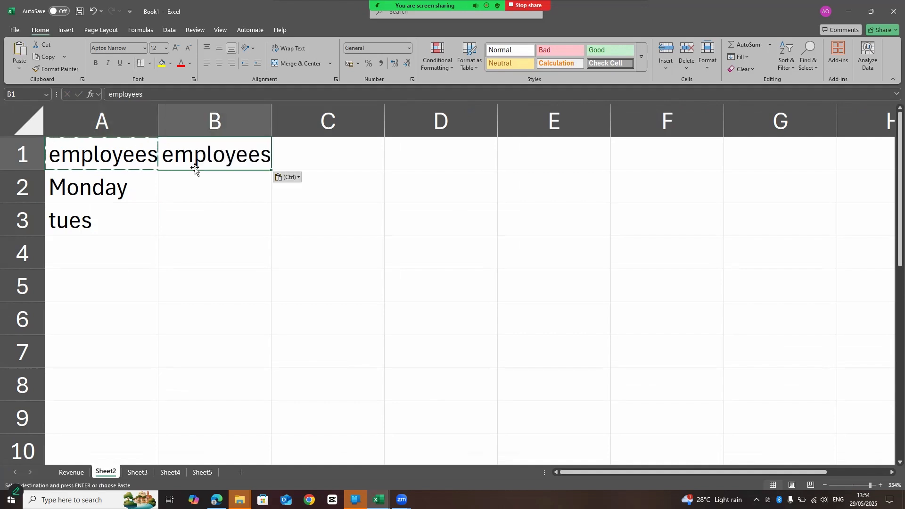
Try to remove the original heading by deleting cell A1 with the cells shifted left.
left_click(120, 162)
right_click(121, 162)
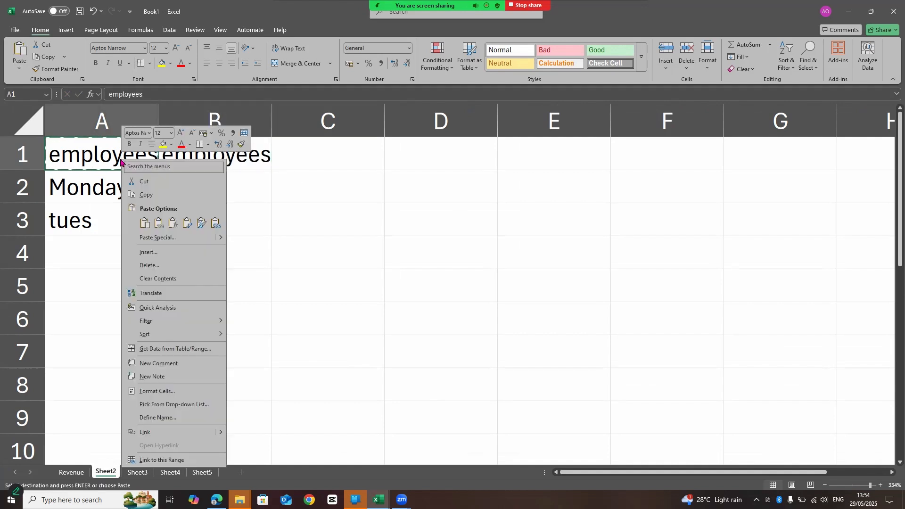
left_click(139, 183)
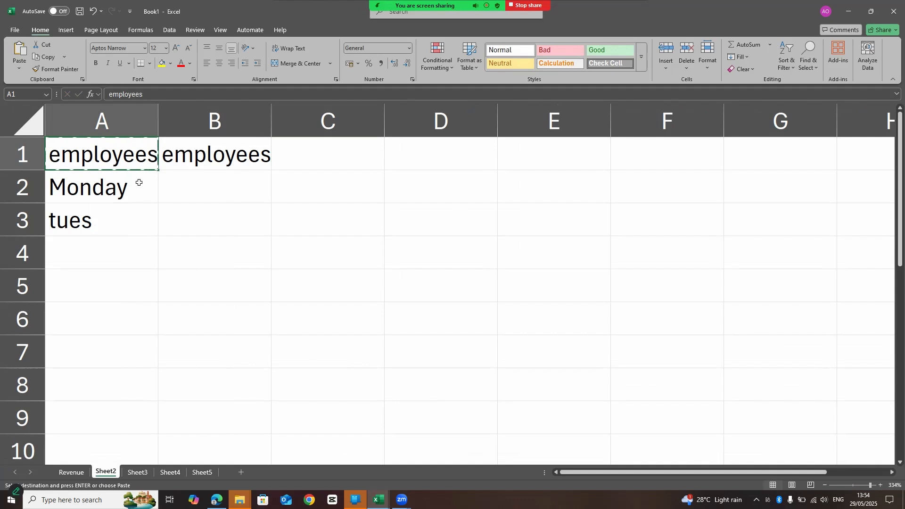
right_click(135, 165)
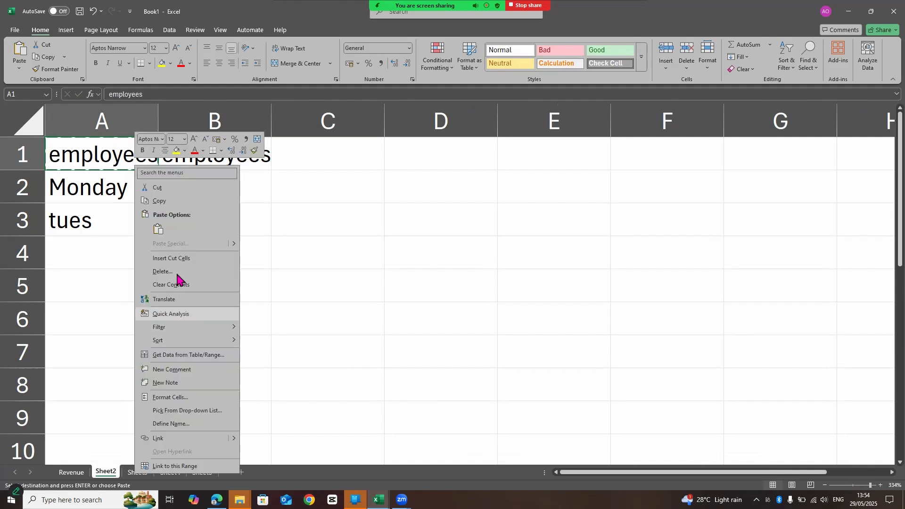
left_click(155, 272)
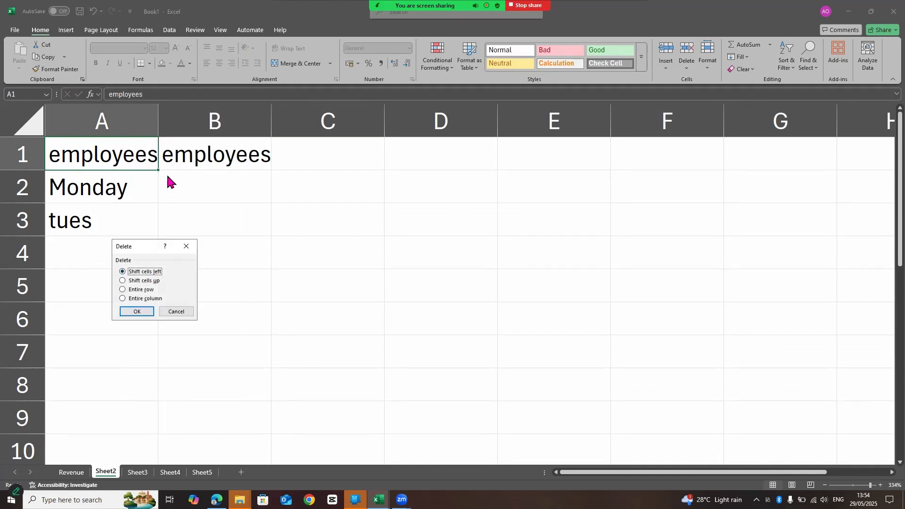
left_click(137, 311)
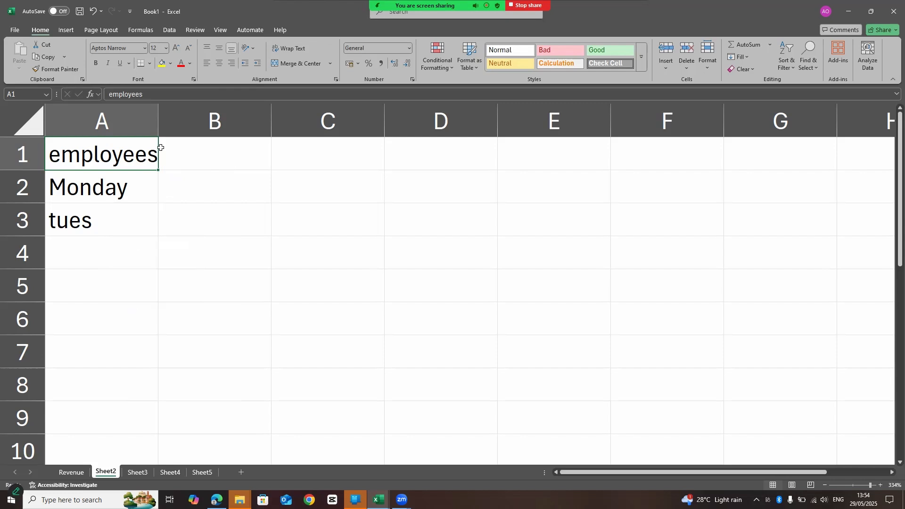
key("BackSpace")
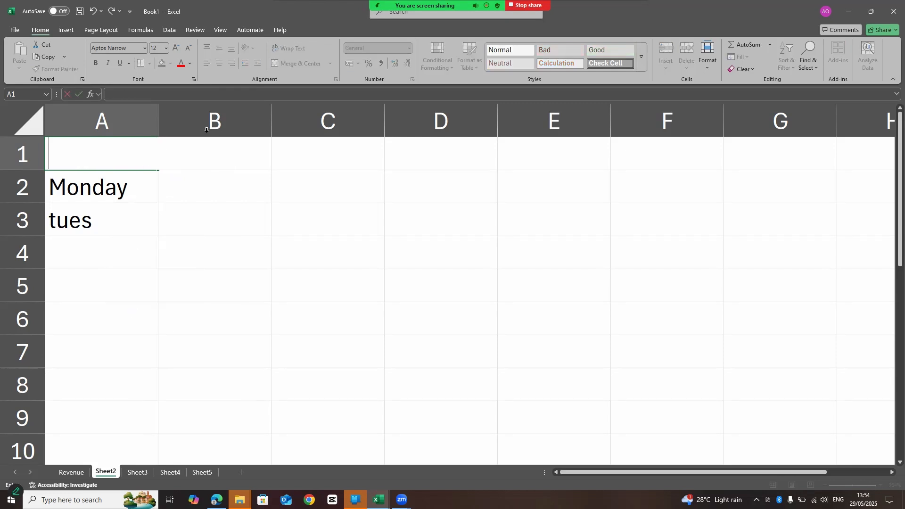
type("employee")
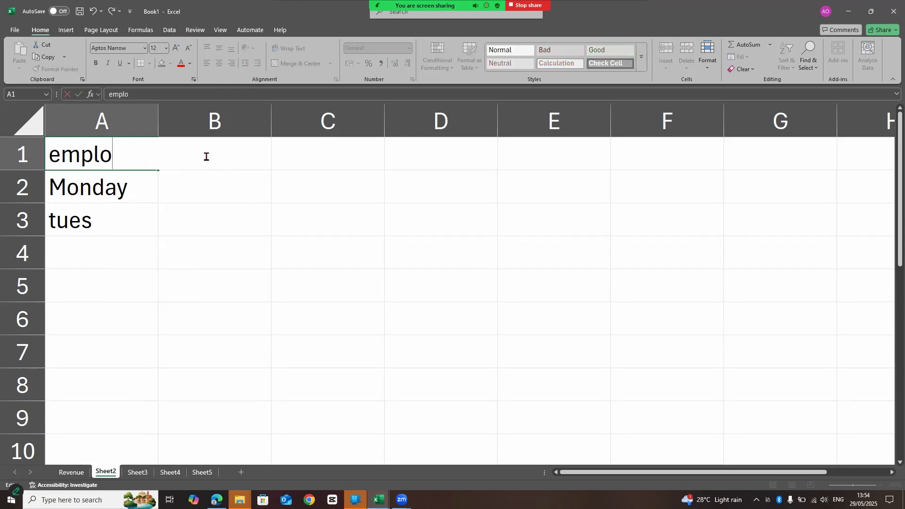
key("BackSpace")
key("BackSpace")
key("BackSpace")
key("BackSpace")
key("BackSpace")
key("BackSpace")
key("BackSpace")
Enter the heading employees in B1 of Sheet2.
left_click(305, 148)
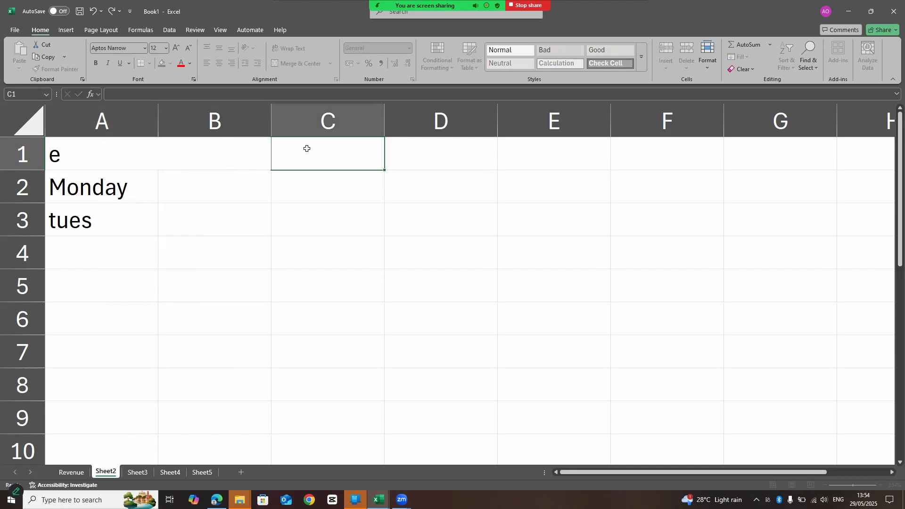
left_click(209, 154)
double_click(209, 154)
type("em")
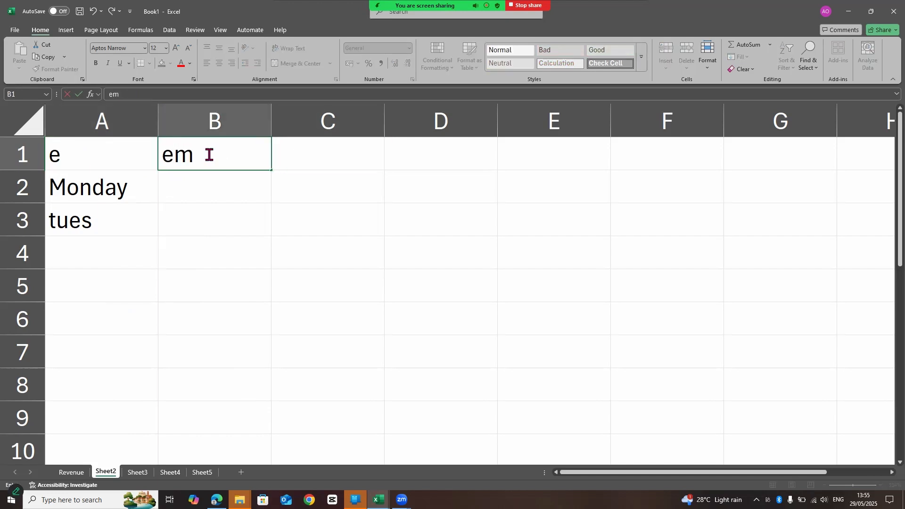
type("ployees")
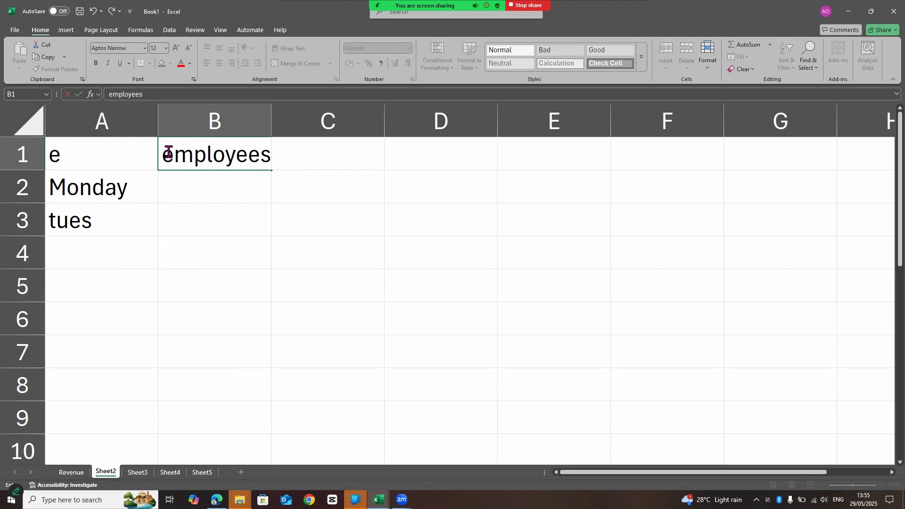
Clear the leftover text in A1 and enter yes in B2 beside Monday.
left_click(94, 157)
key("BackSpace")
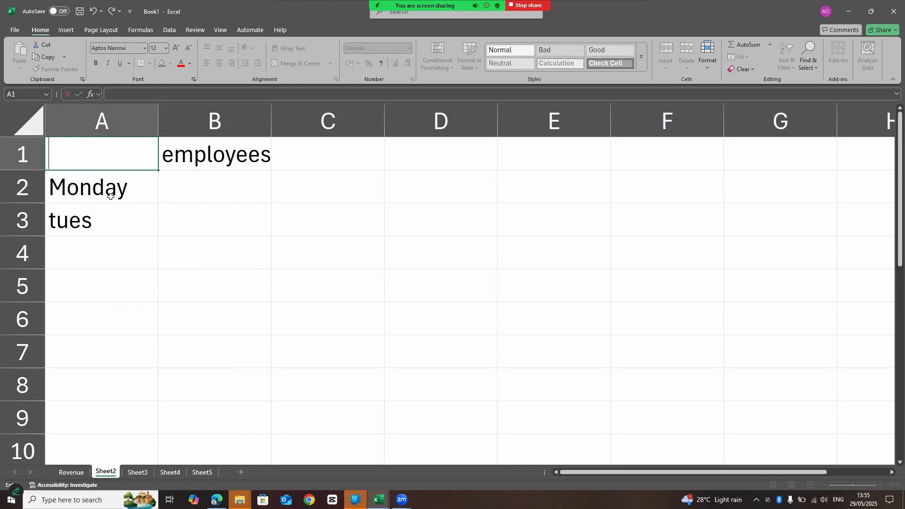
left_click(204, 190)
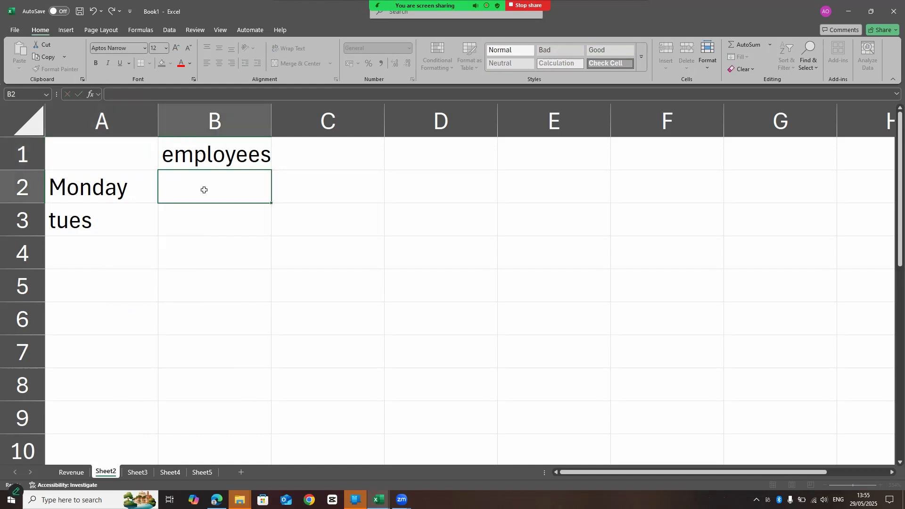
type("yes")
Rename Sheet2 as attendance and return to the Revenue sheet.
right_click(107, 472)
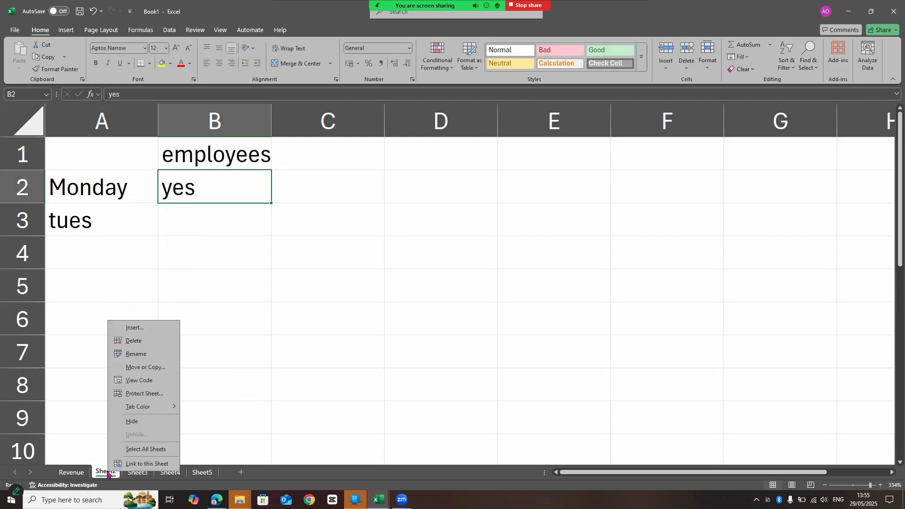
left_click(142, 355)
type("att")
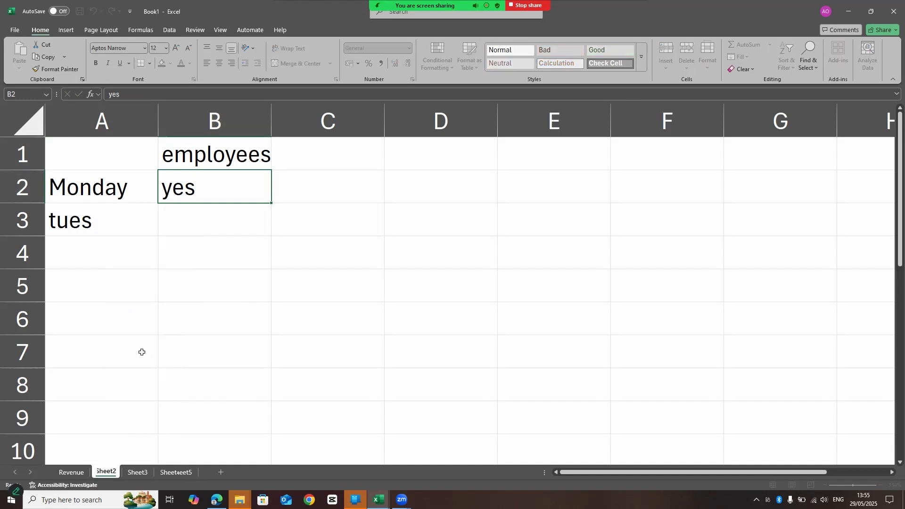
type("endace")
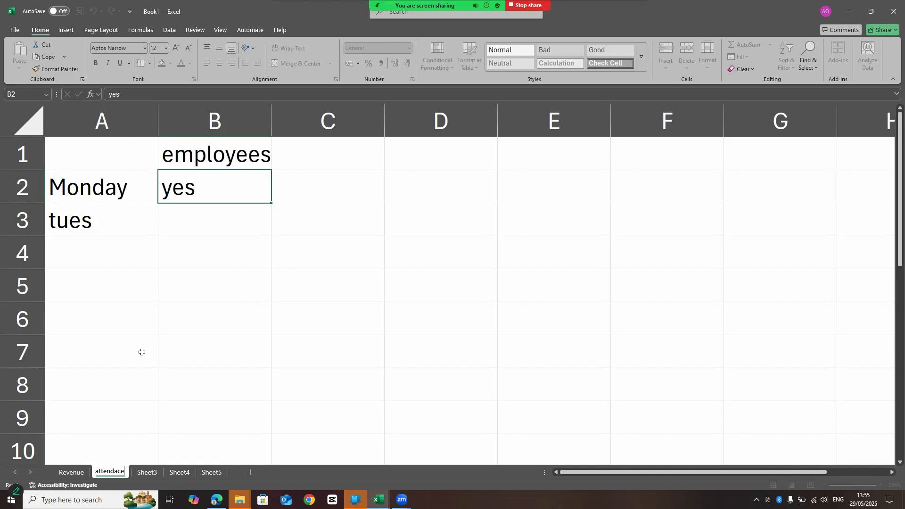
key("Return")
type("nce")
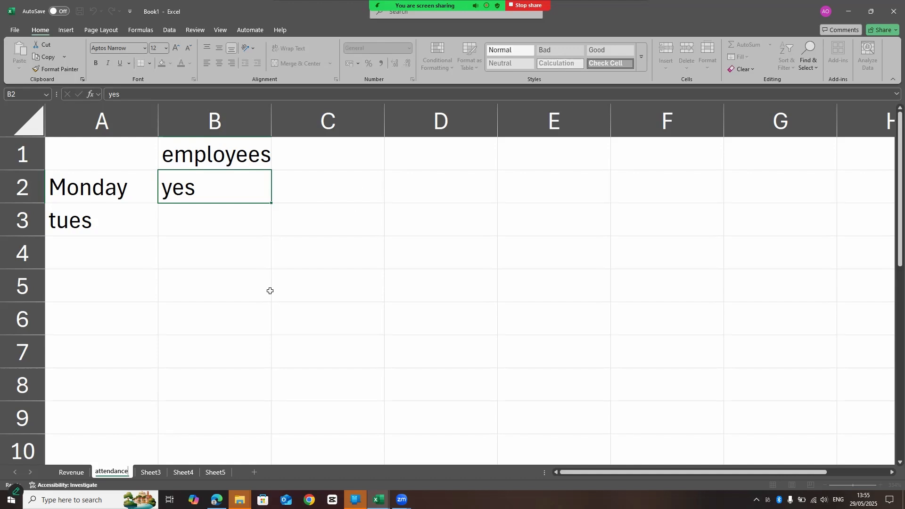
key("Return")
left_click(66, 473)
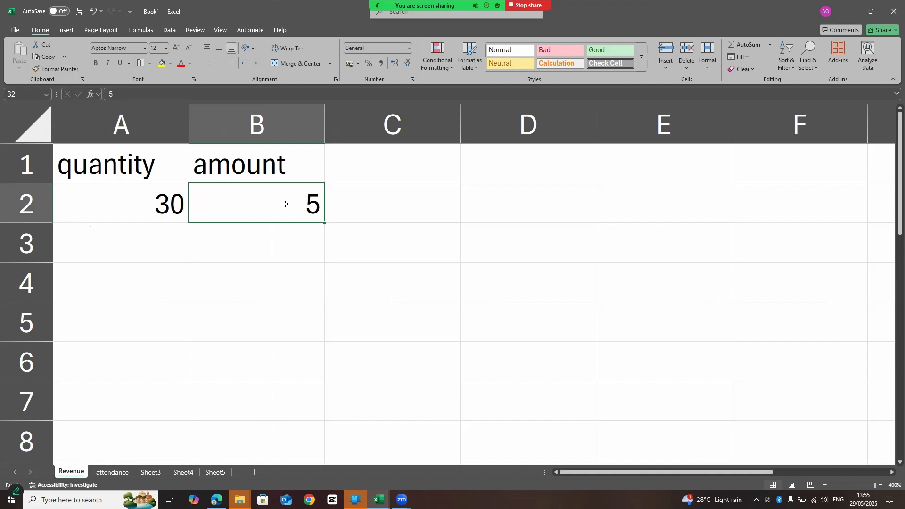
left_click(275, 169)
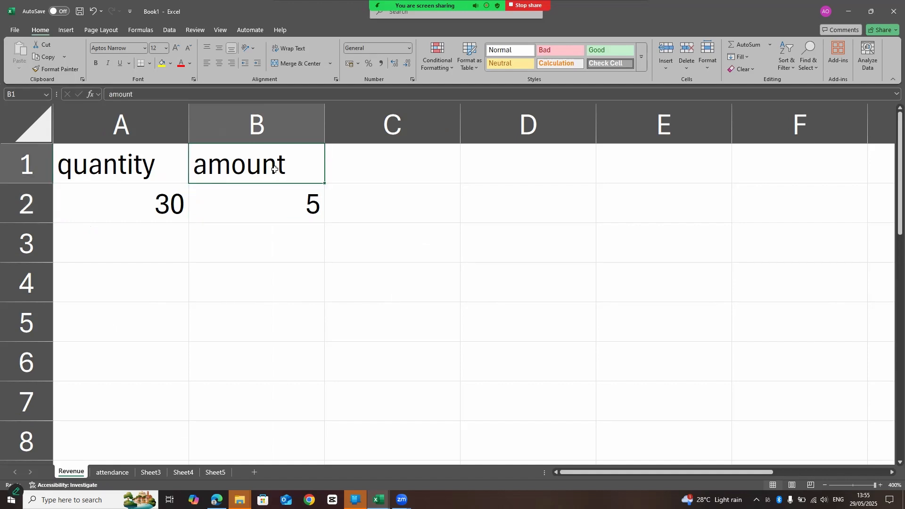
left_click(117, 162)
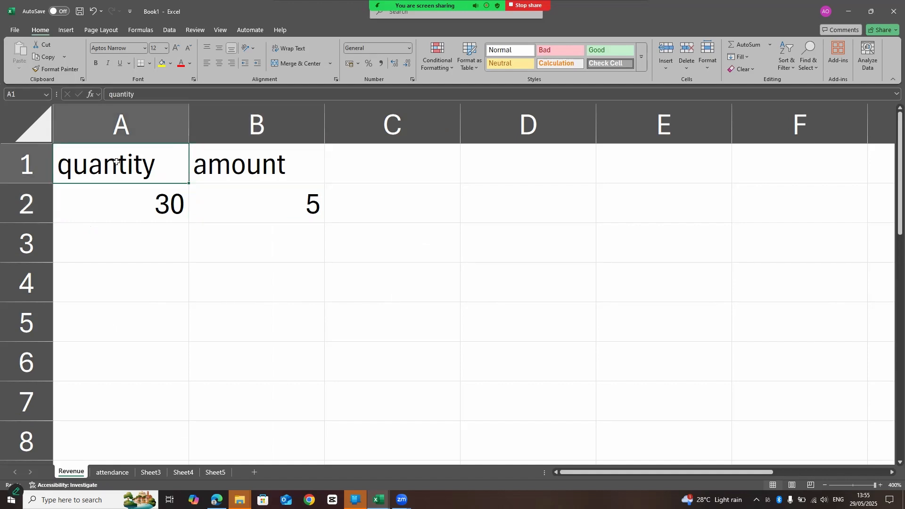
left_click(127, 200)
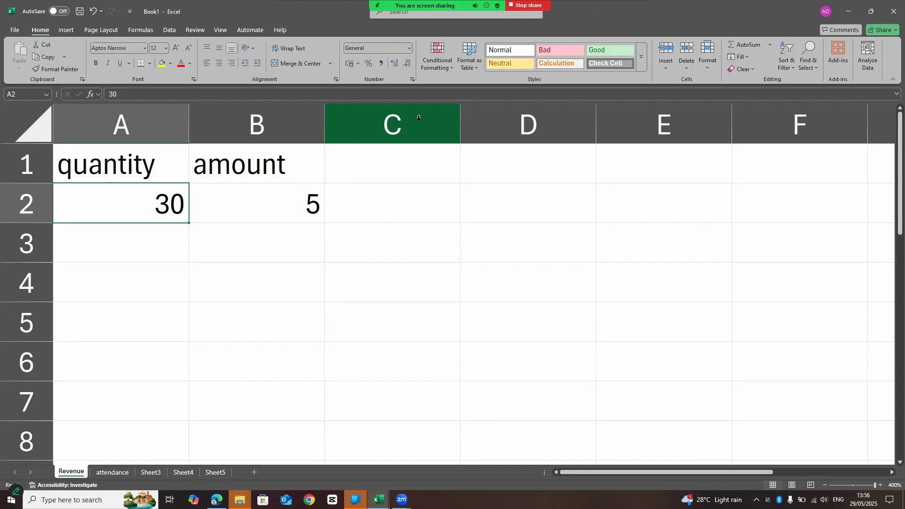
left_click(402, 202)
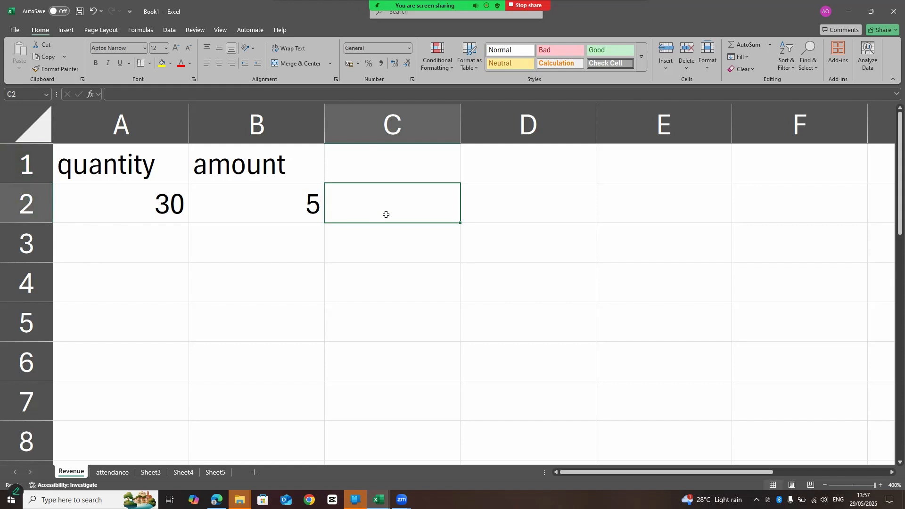
Start a SUM formula in cell D3 and strip it back to the equals sign.
left_click(506, 247)
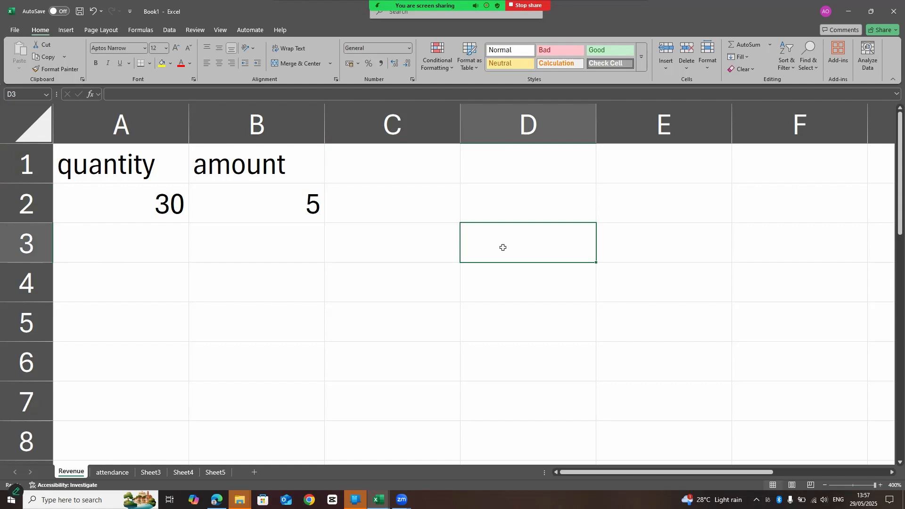
double_click(503, 247)
type("=sum")
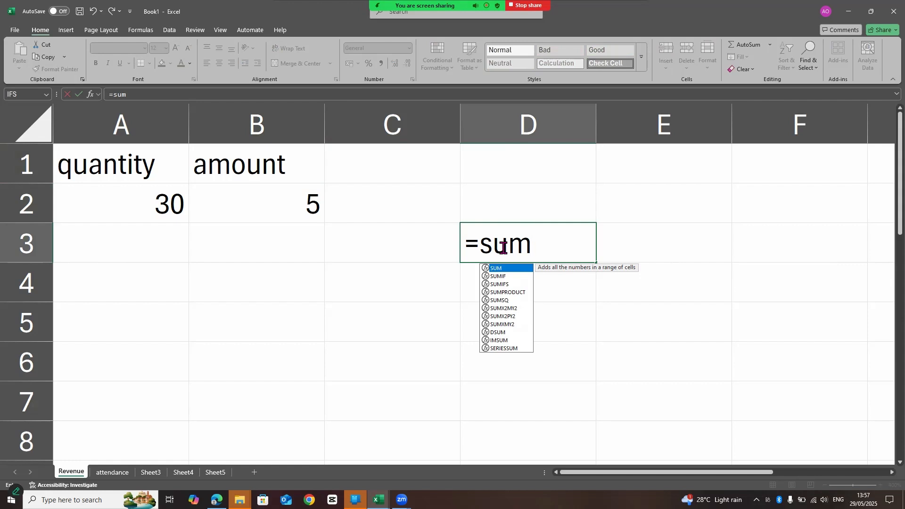
double_click(512, 269)
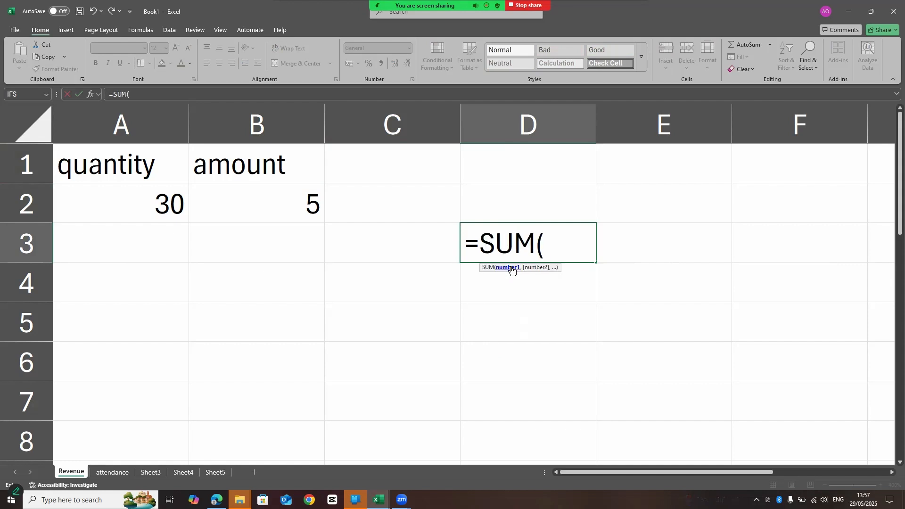
key("BackSpace")
key("BackSpace")
key("BackSpace")
key("BackSpace")
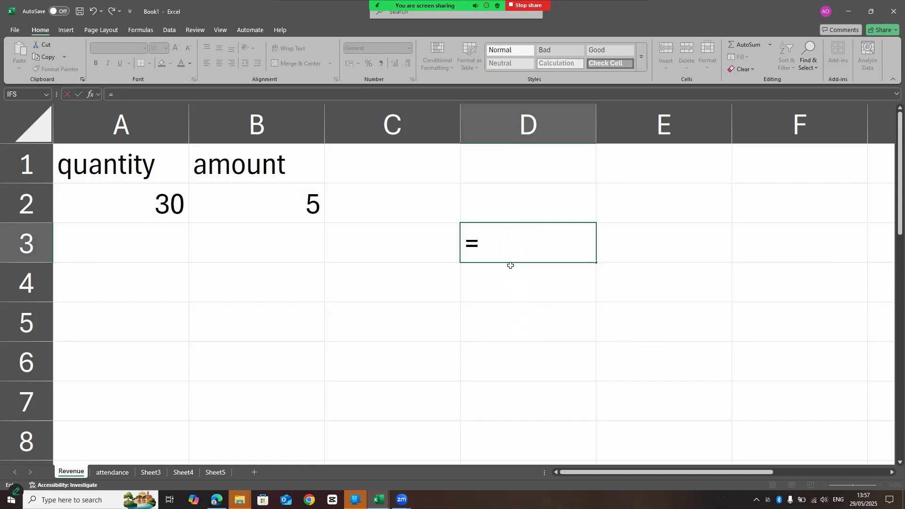
Complete the multiplication formula in D3 as =4*5.
type("4")
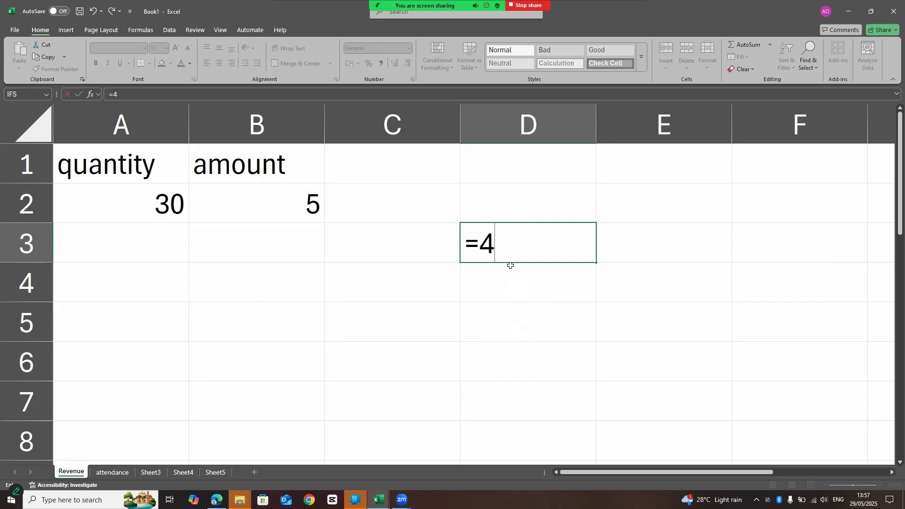
type("*5")
key("Return")
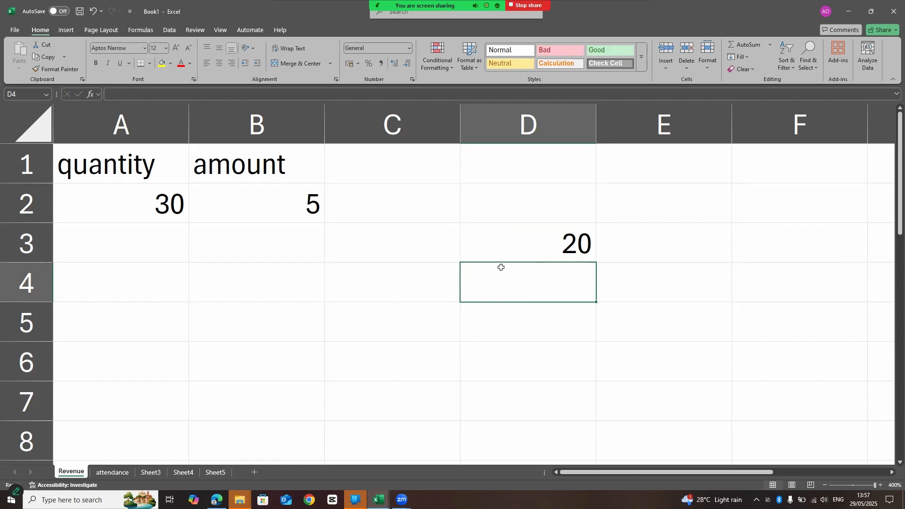
Begin a MAX formula in cell D4 and view the list of other available functions.
double_click(482, 285)
type("=")
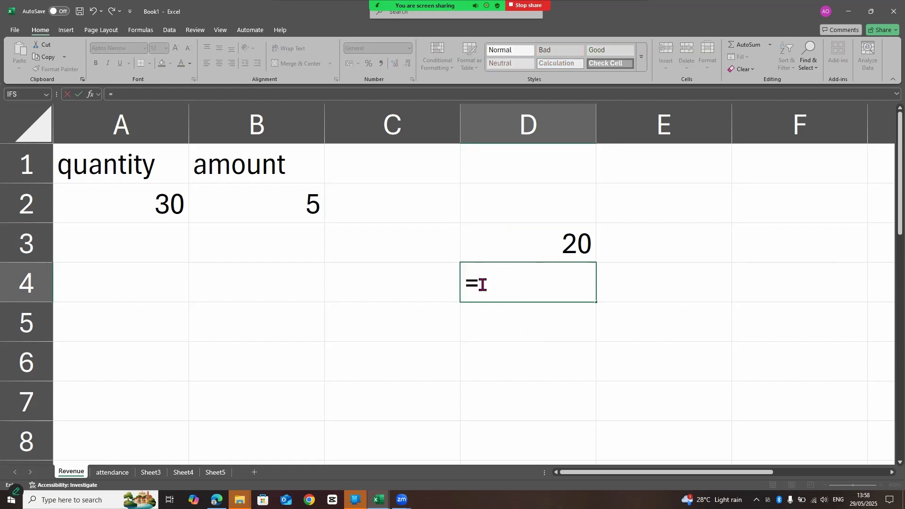
type("man")
key("BackSpace")
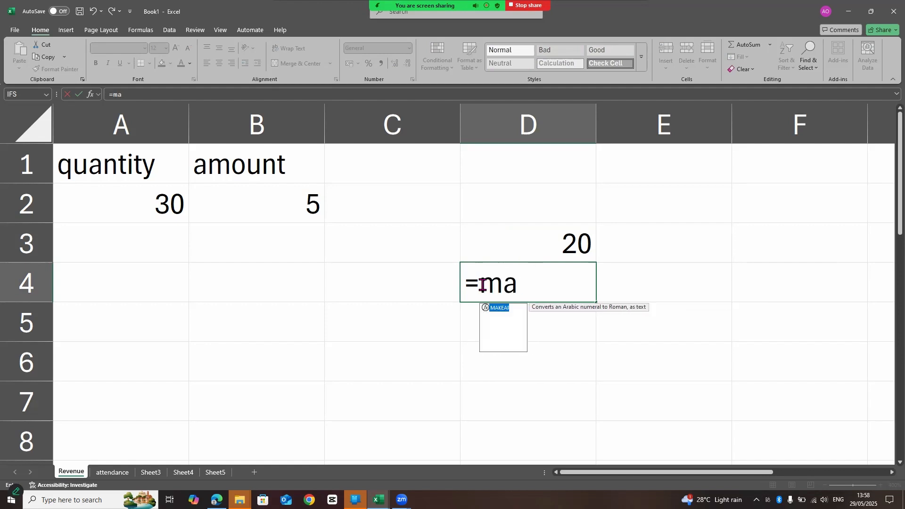
type("v")
key("BackSpace")
type("x")
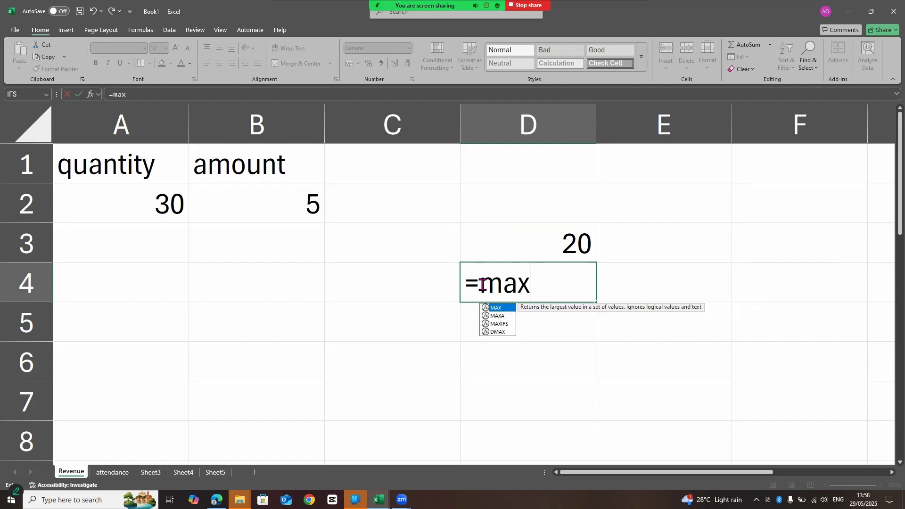
double_click(509, 310)
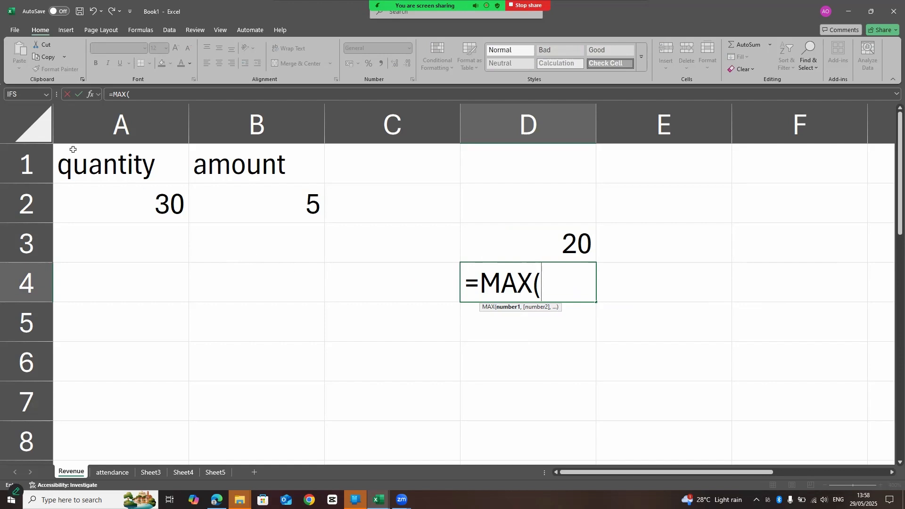
left_click(47, 96)
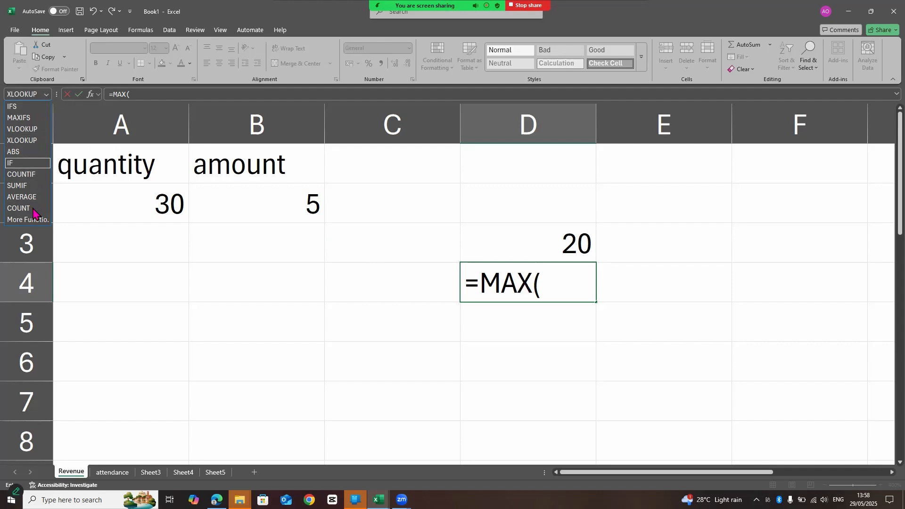
left_click(46, 94)
Try C4=A4 as the argument of the MAX formula in D4.
left_click(343, 295)
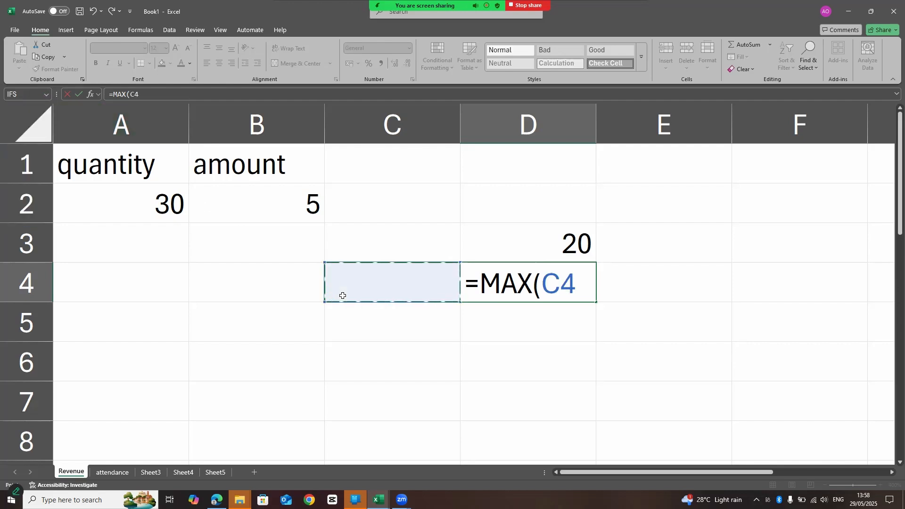
type("=")
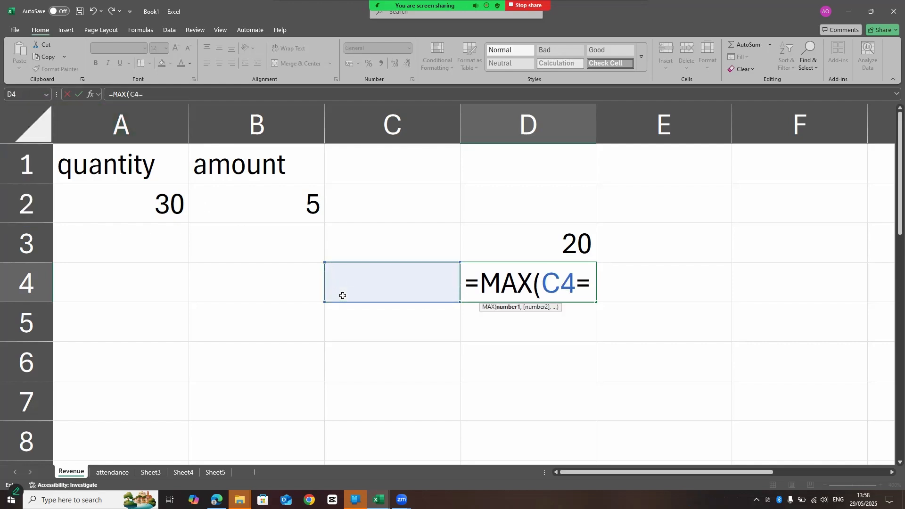
left_click(175, 287)
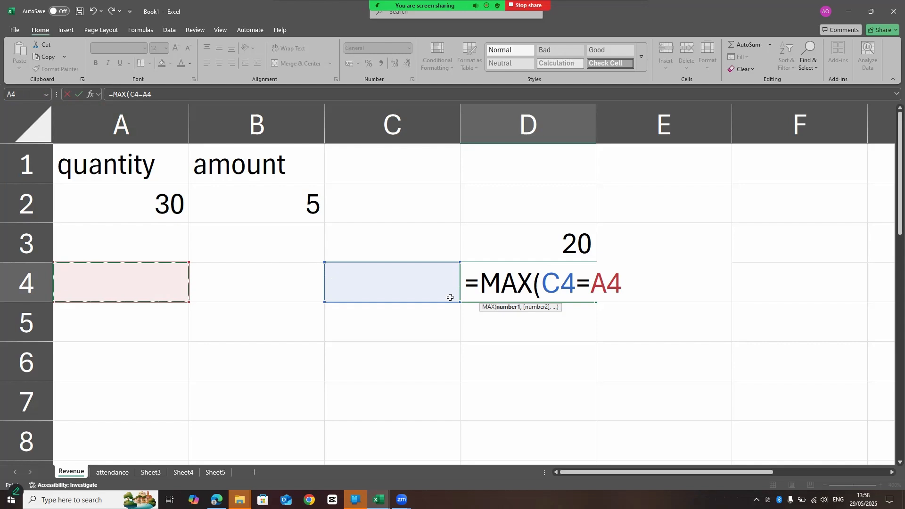
Remove the MAX function and its cell references from D4, leaving the entry as =4.
key("BackSpace")
key("BackSpace")
key("BackSpace")
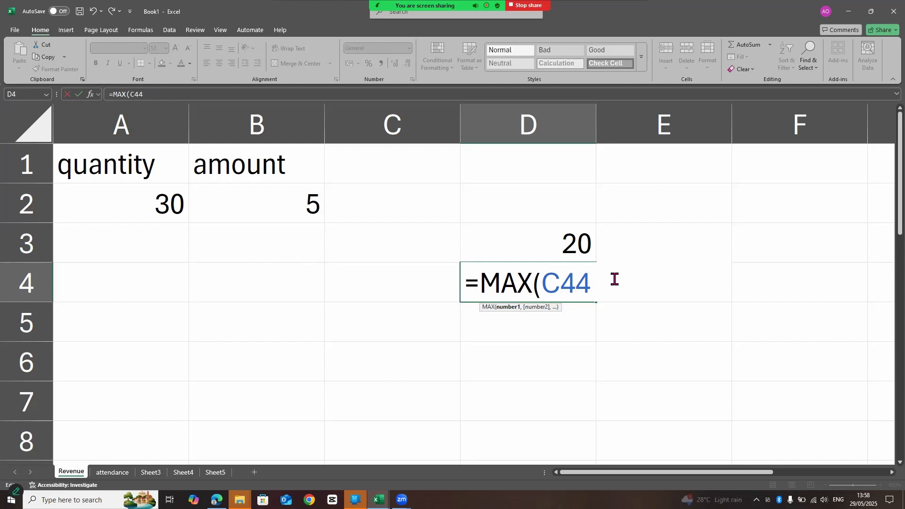
key("Left")
key("Left")
key("BackSpace")
key("BackSpace")
key("BackSpace")
key("BackSpace")
key("BackSpace")
key("Delete")
type("=")
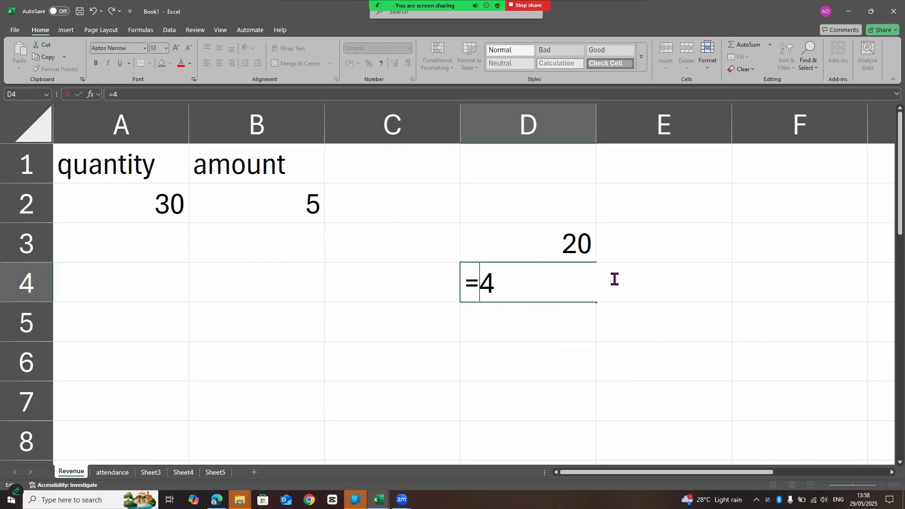
type("av")
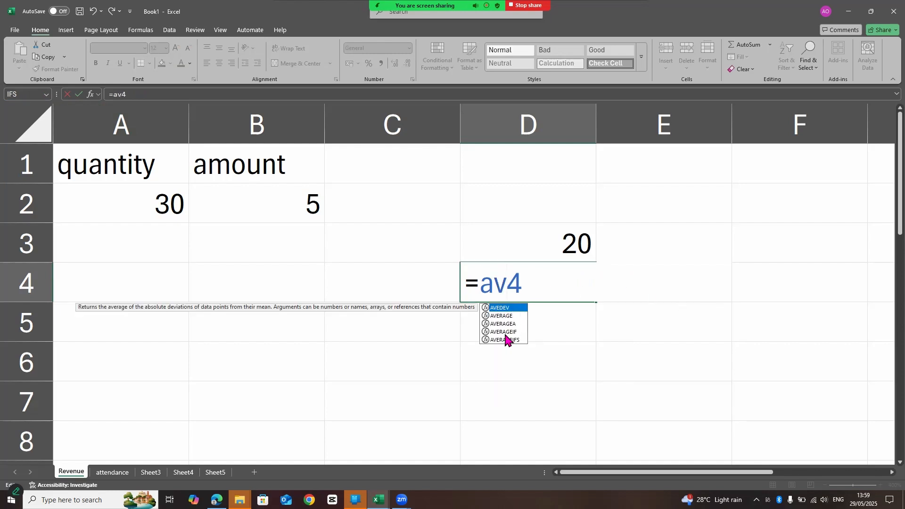
Try the AVERAGE function in the D4 formula and remove it again, keeping the equals sign.
double_click(498, 315)
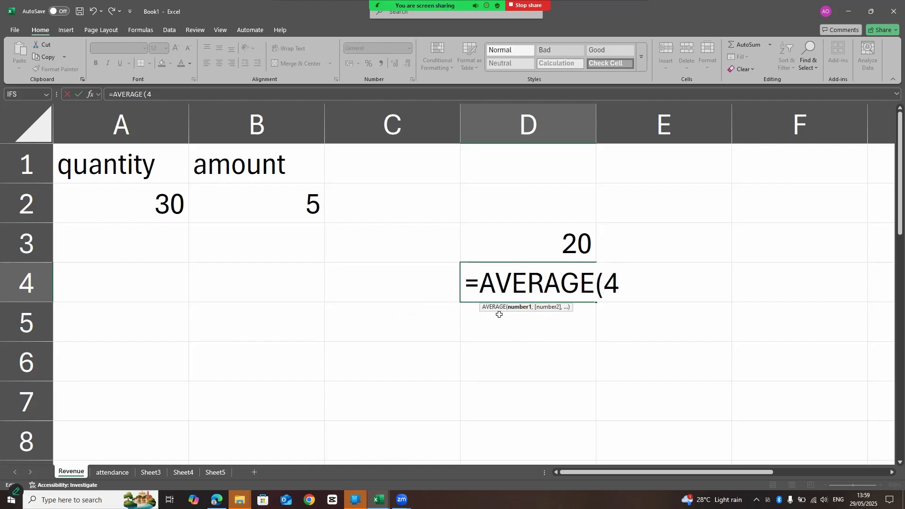
key("BackSpace")
key("BackSpace")
key("BackSpace")
key("BackSpace")
key("BackSpace")
key("BackSpace")
key("BackSpace")
key("BackSpace")
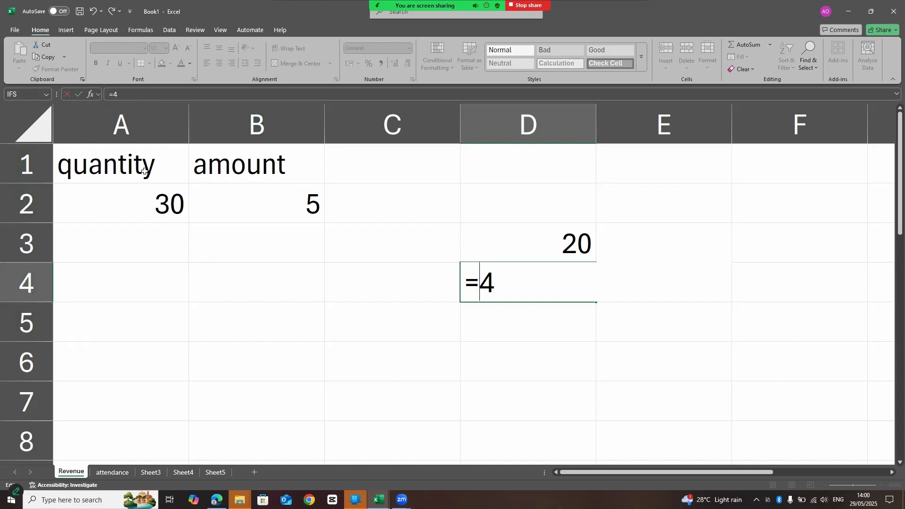
Reference the range A1:B2 in the D4 formula and replace that reference with cell C3.
left_click_drag(141, 162, 266, 195)
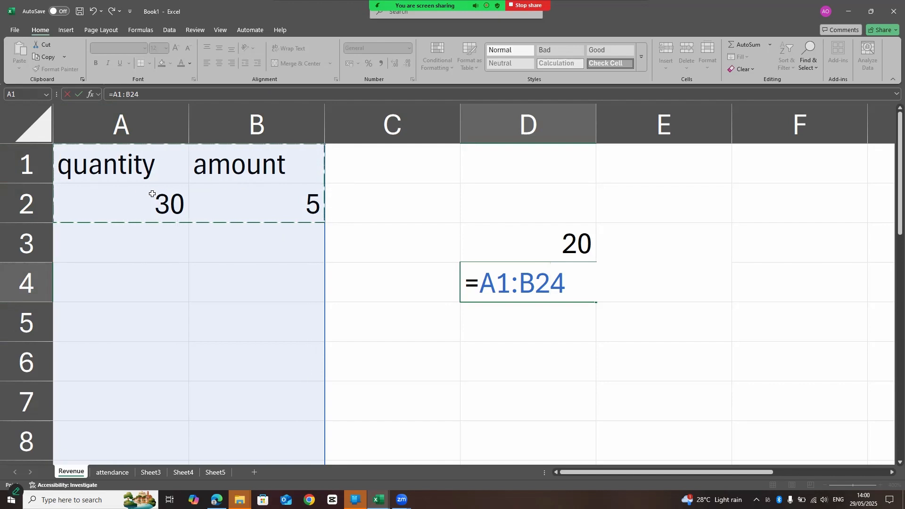
left_click(409, 258)
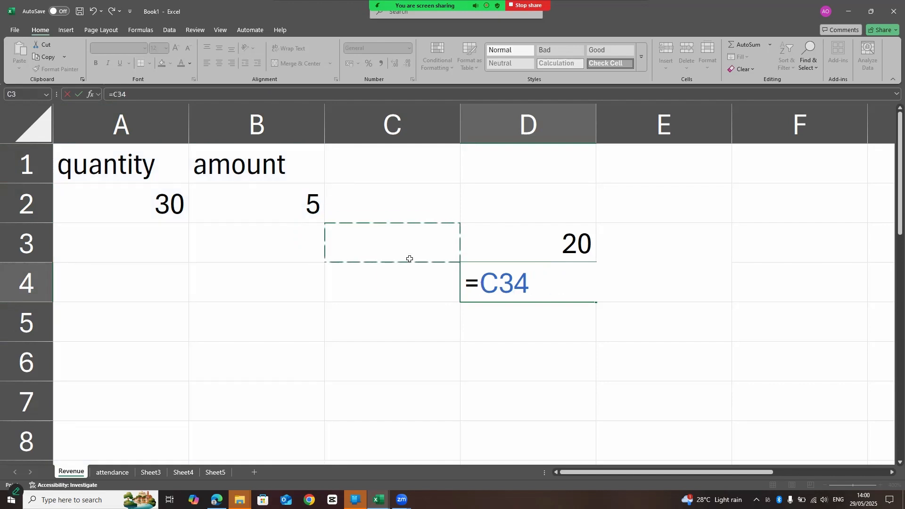